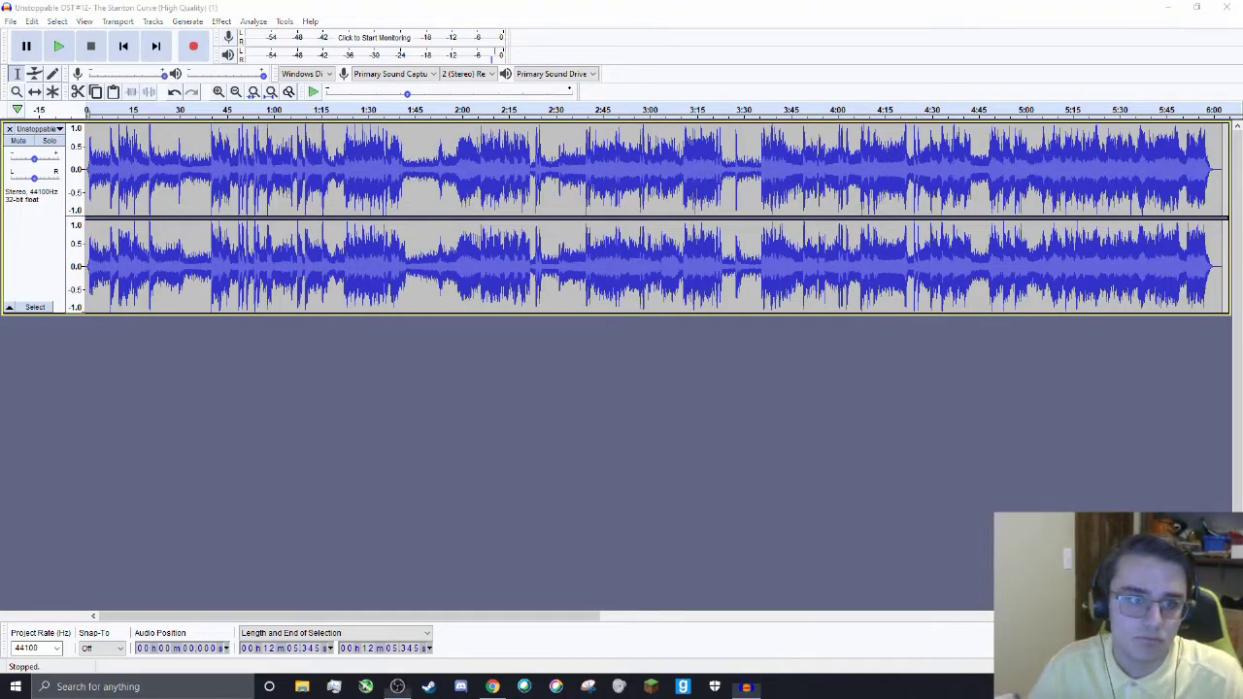
Place the cursor at the start of the imported stereo song track.
click(93, 184)
click(87, 183)
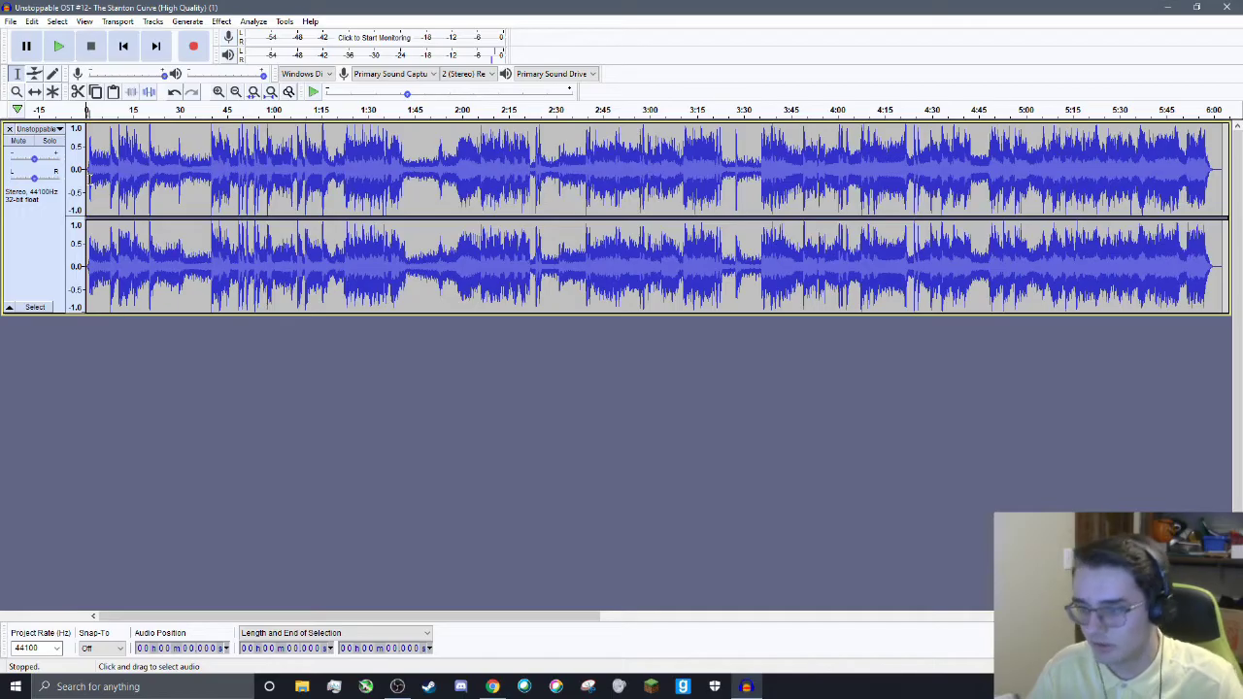
key(space)
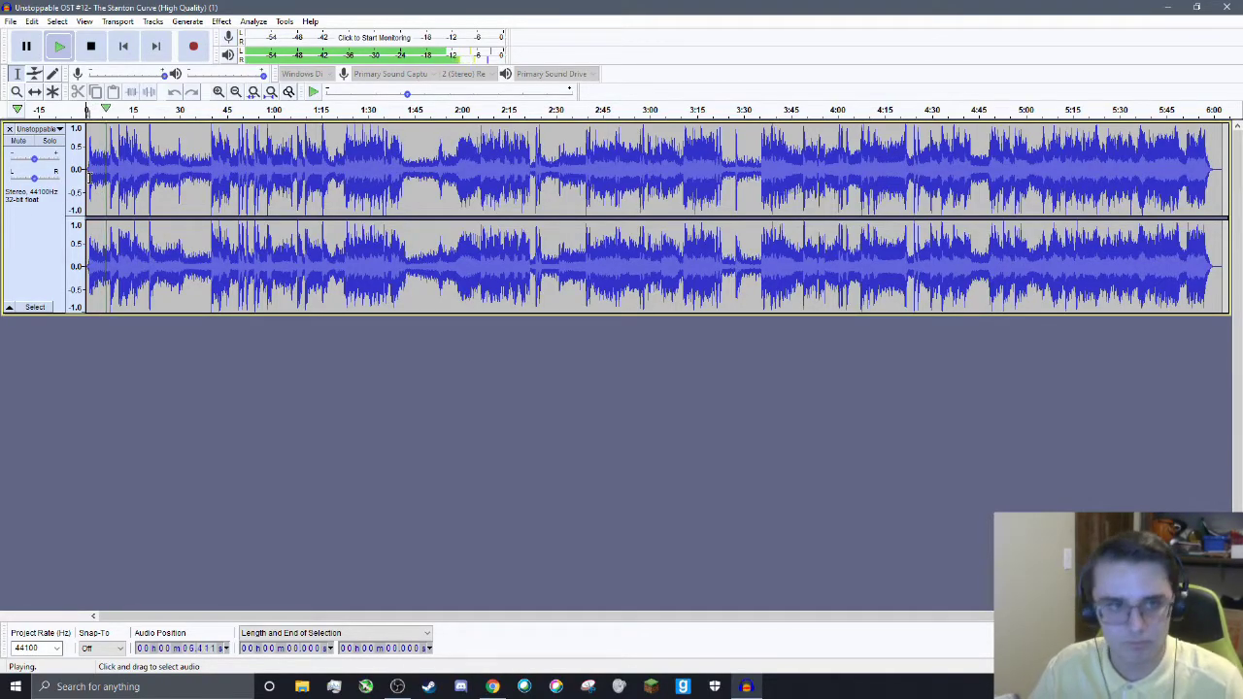
key(space)
double_click(225, 243)
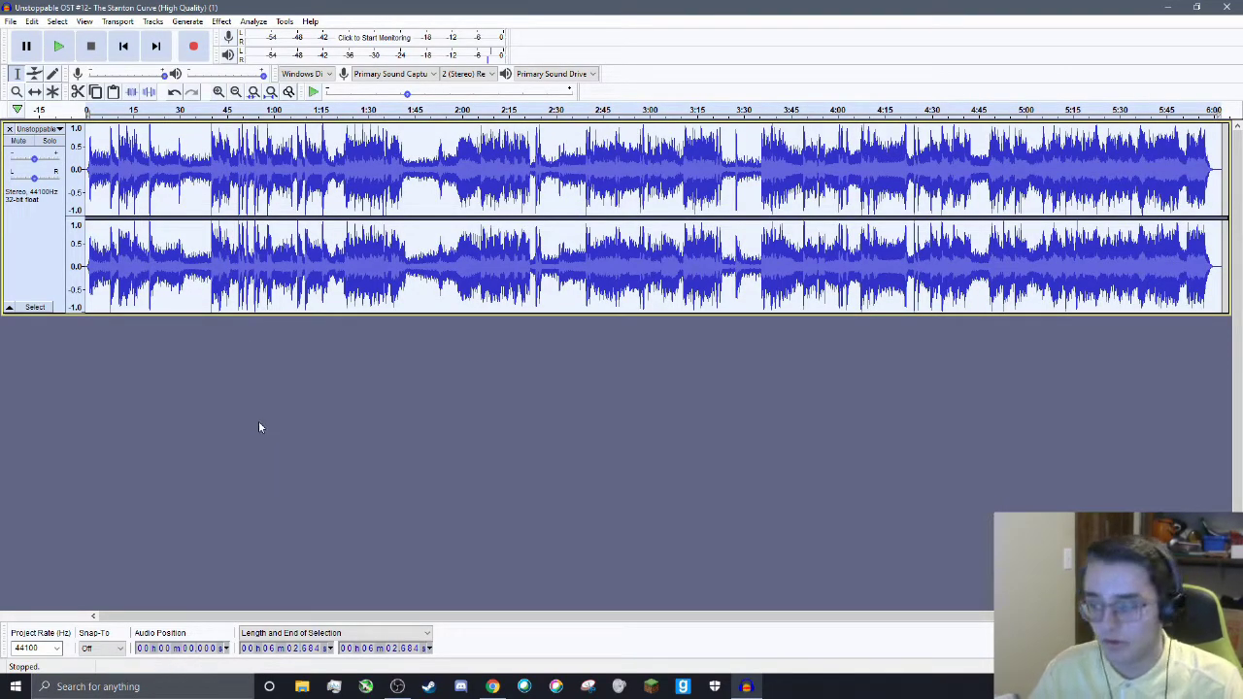
Duplicate the song track and apply Paulstretch to the copy with default settings.
click(121, 438)
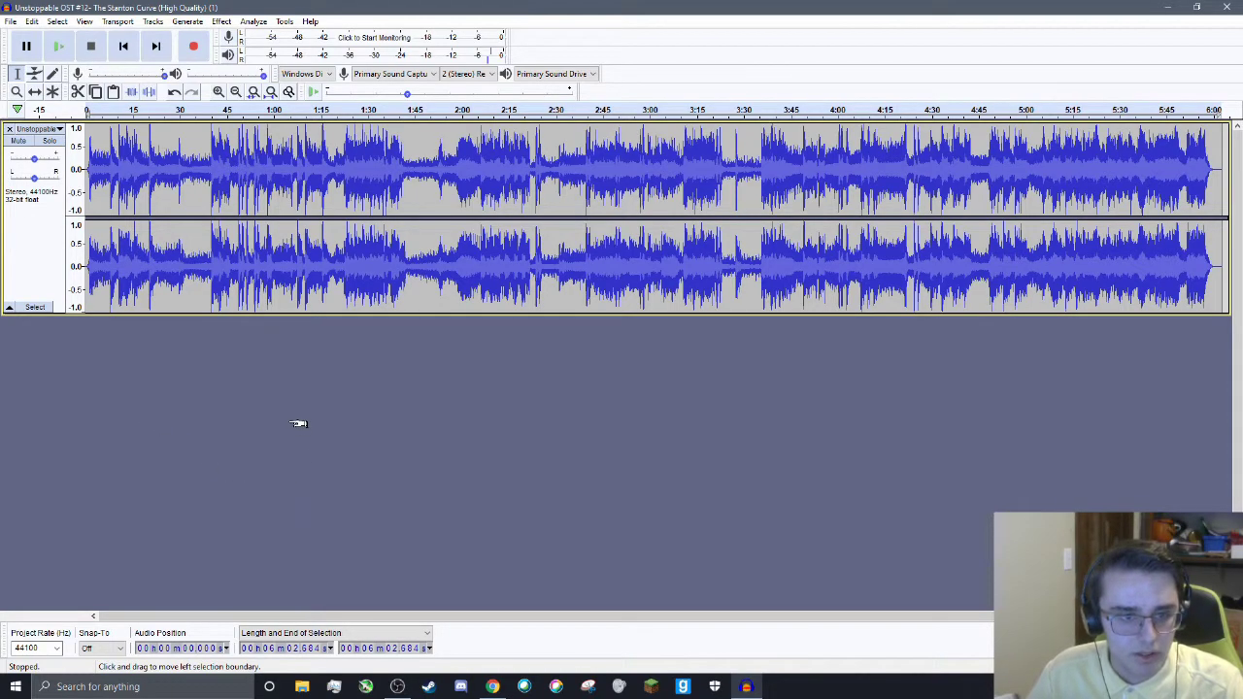
key(ctrl+v)
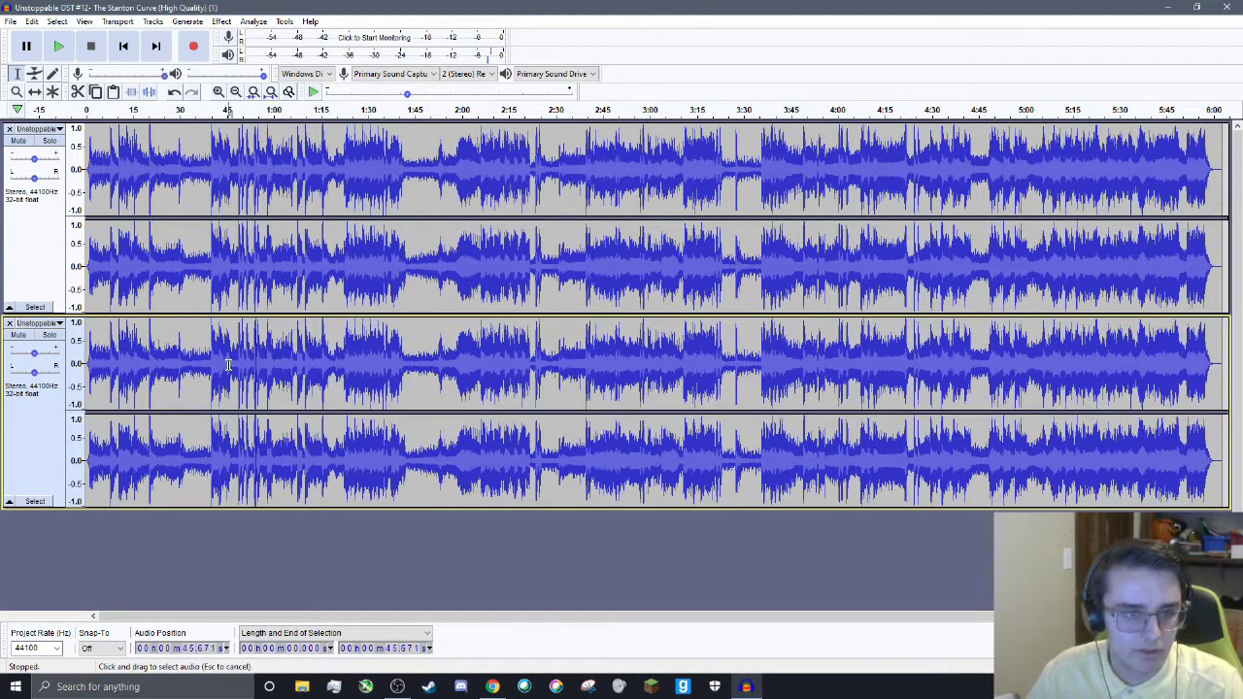
click(222, 21)
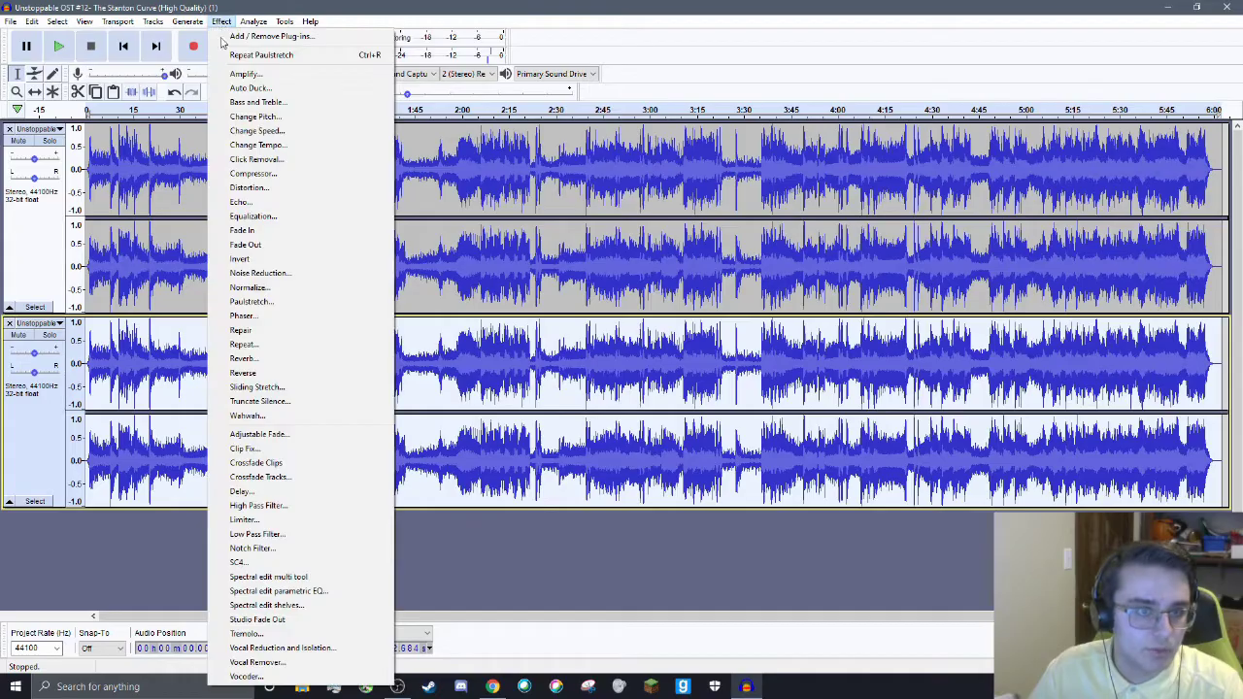
click(299, 299)
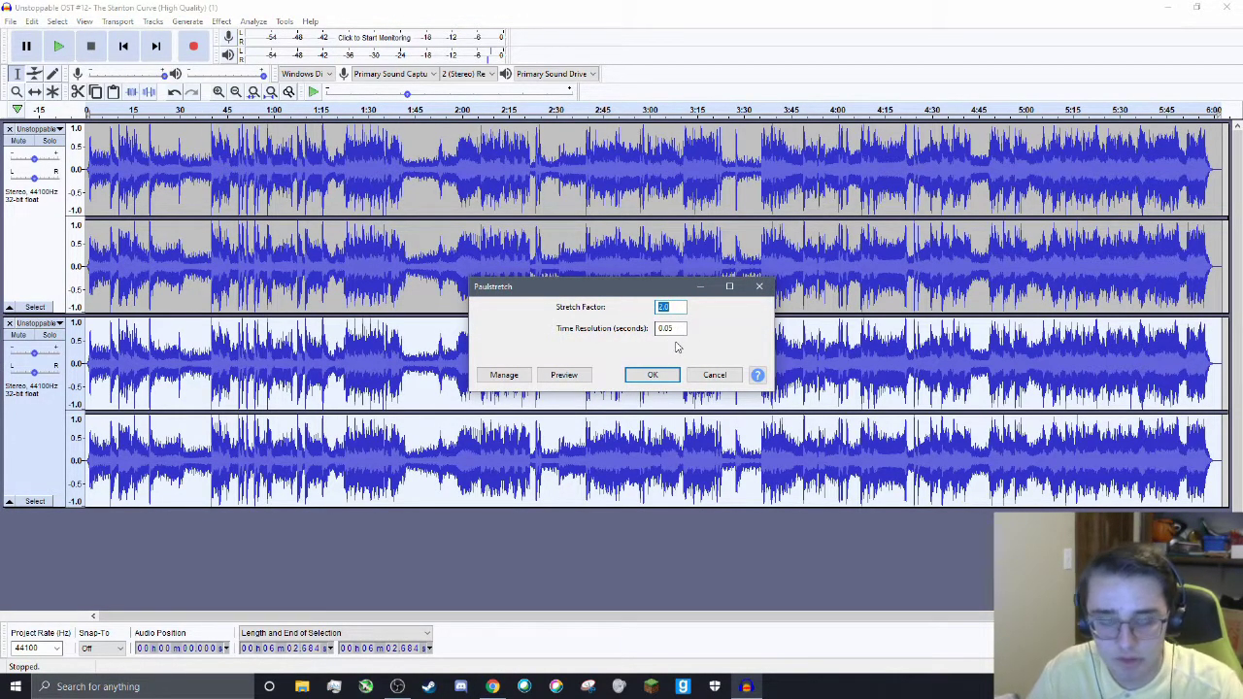
click(651, 374)
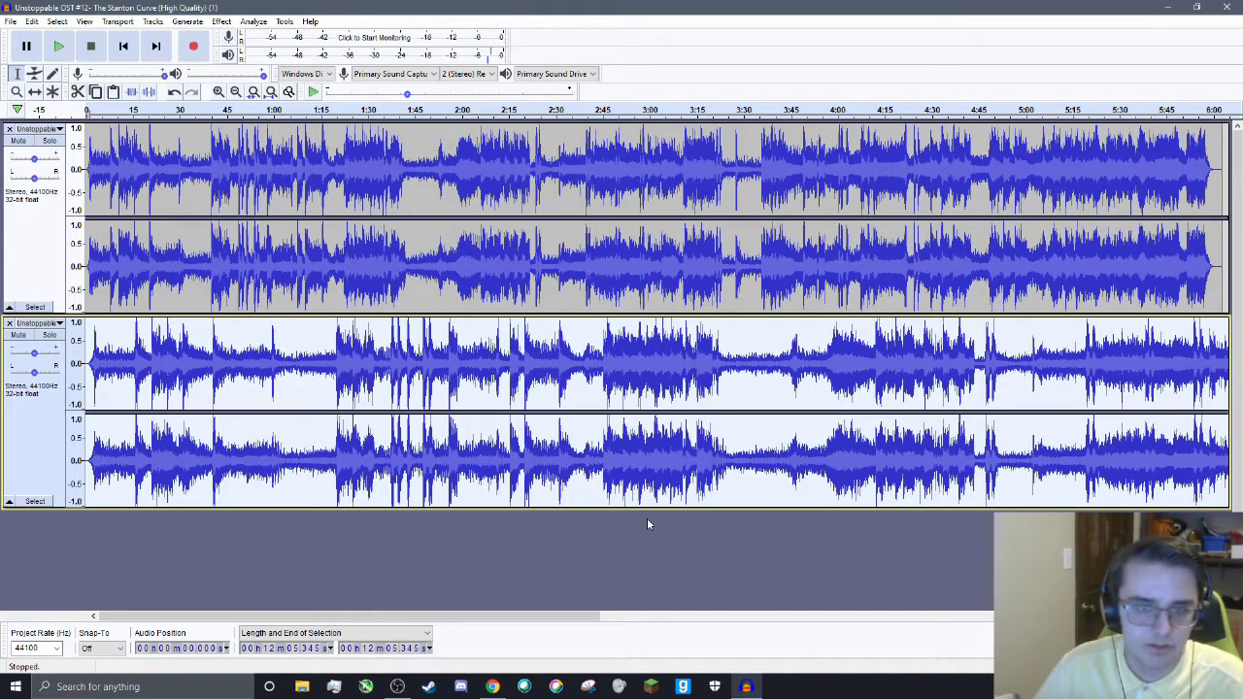
double_click(630, 398)
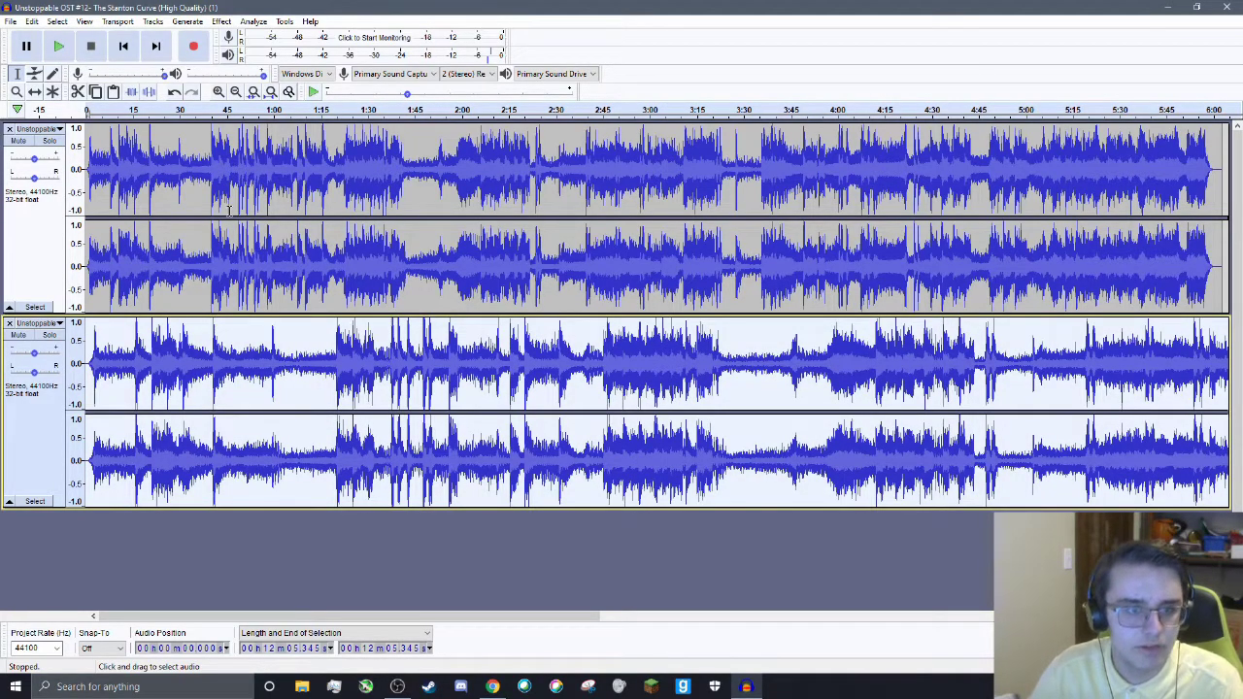
Speed up the Paulstretched duplicate using Change Speed with a 2.000 multiplier.
click(222, 21)
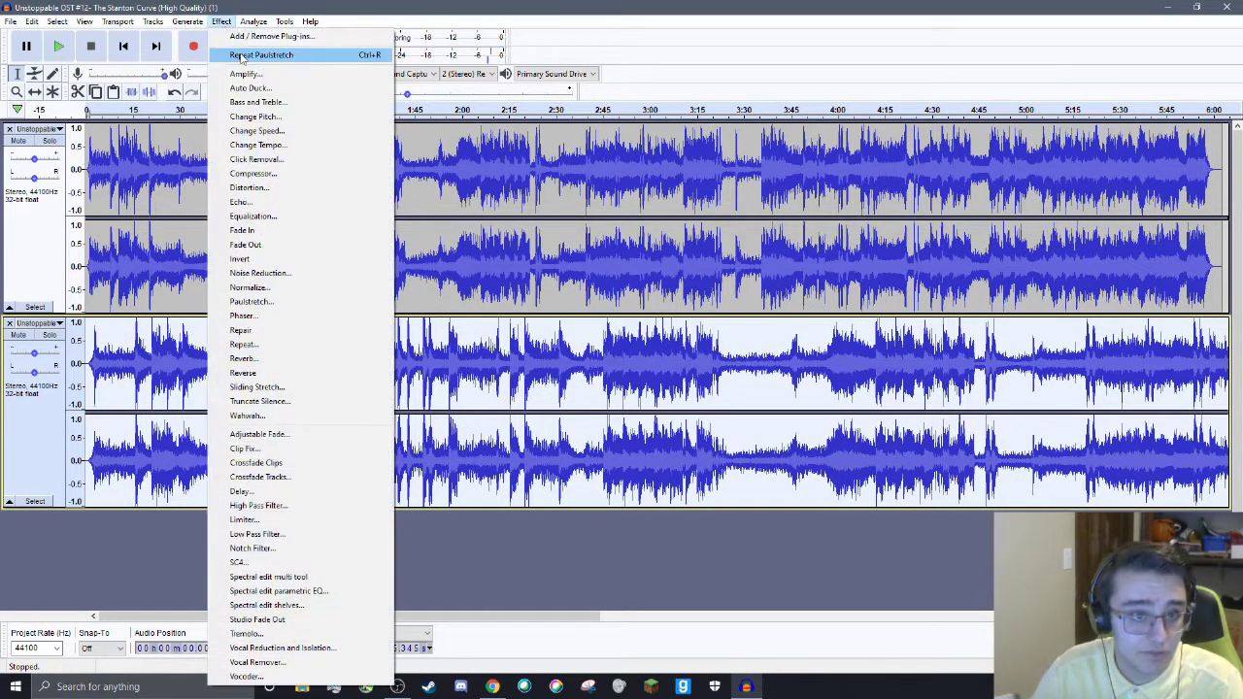
click(258, 130)
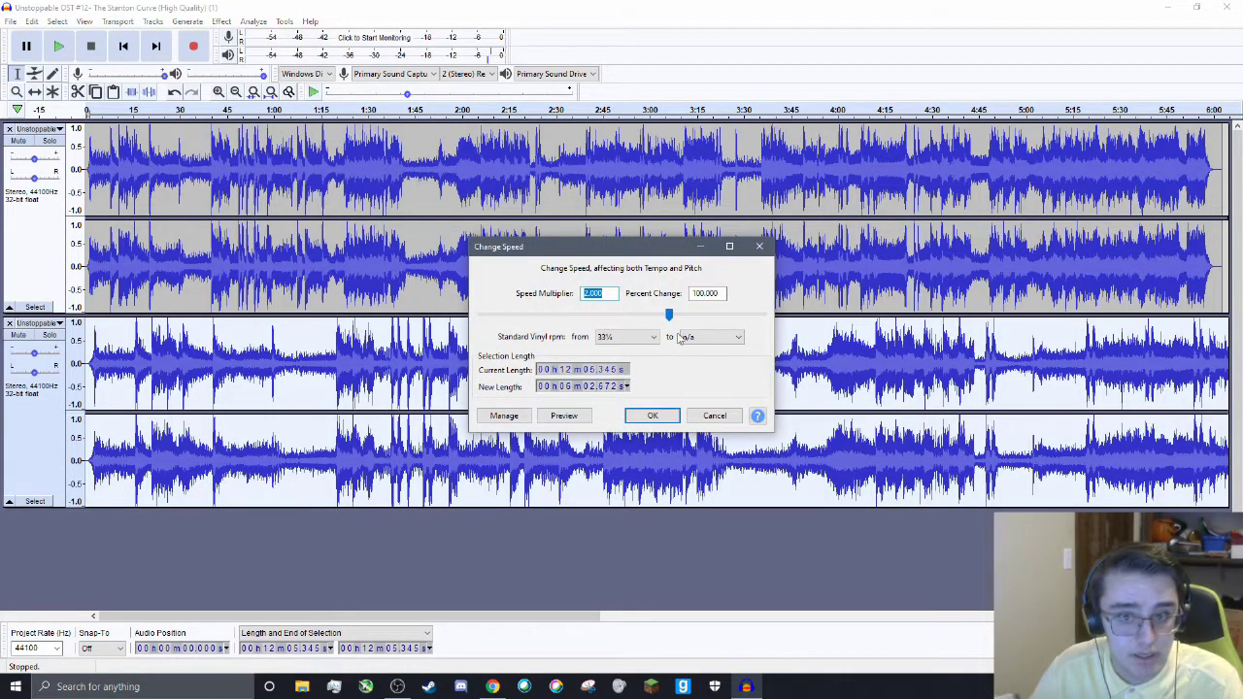
click(652, 416)
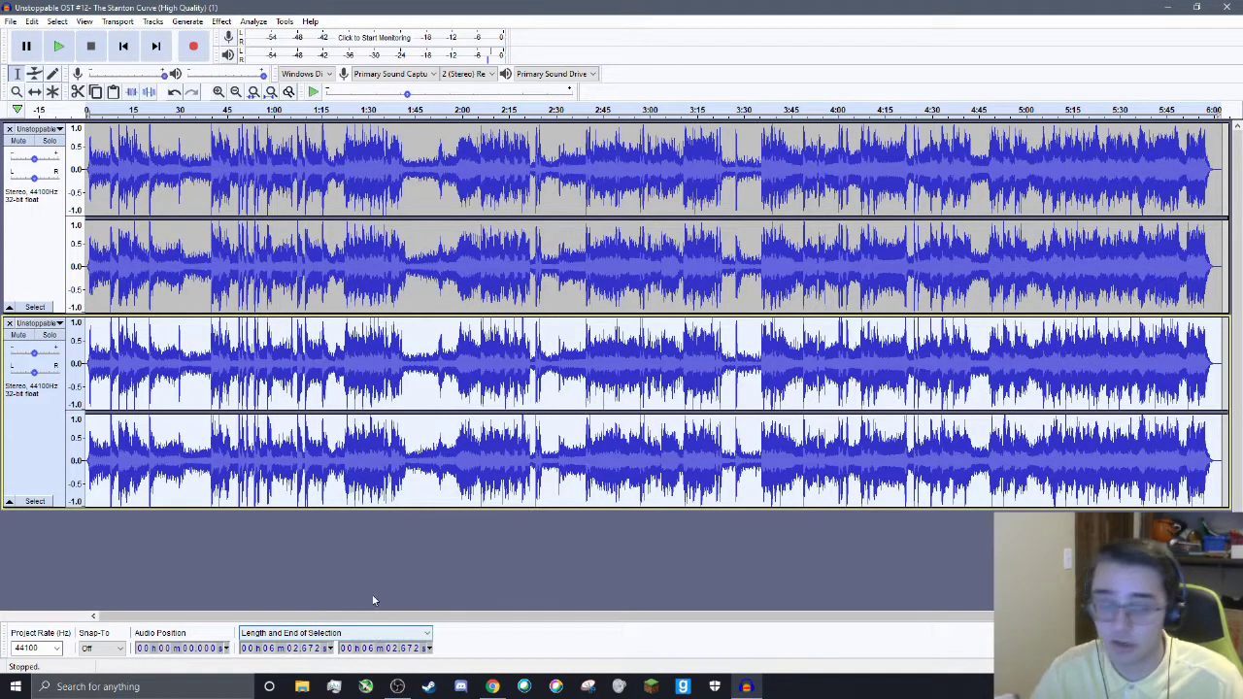
click(222, 22)
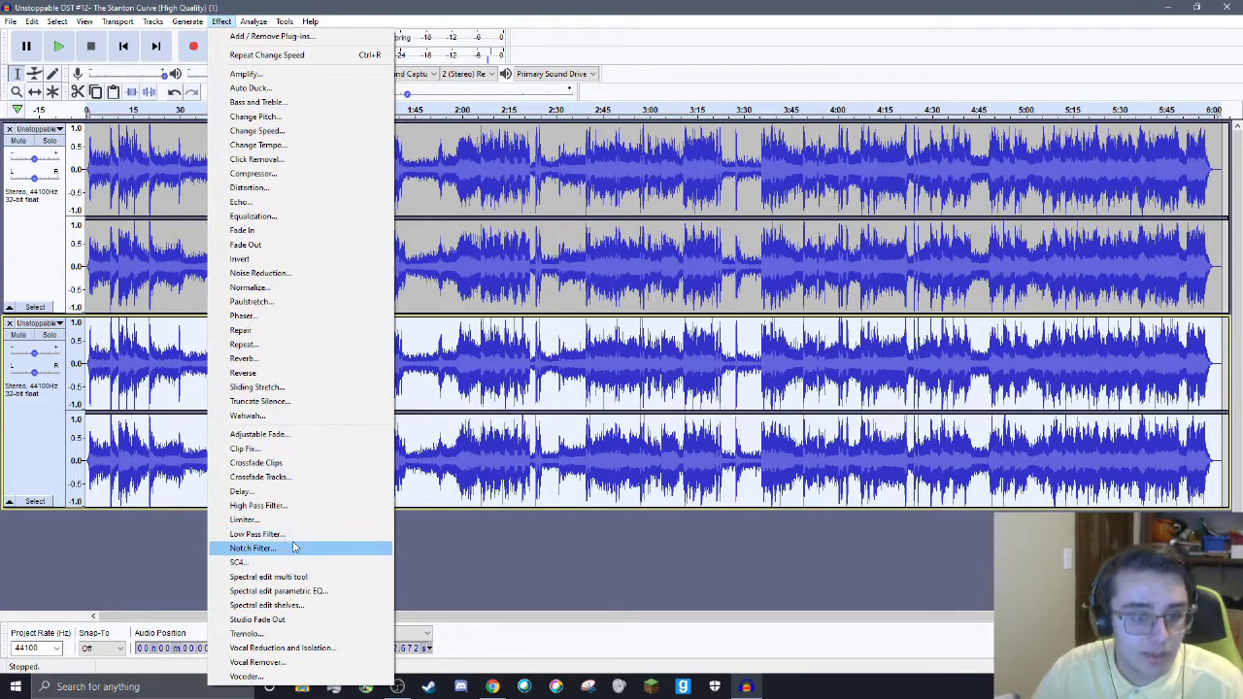
Apply a 7000 Hz High Pass Filter with 48 dB roll-off to the duplicate track.
click(258, 506)
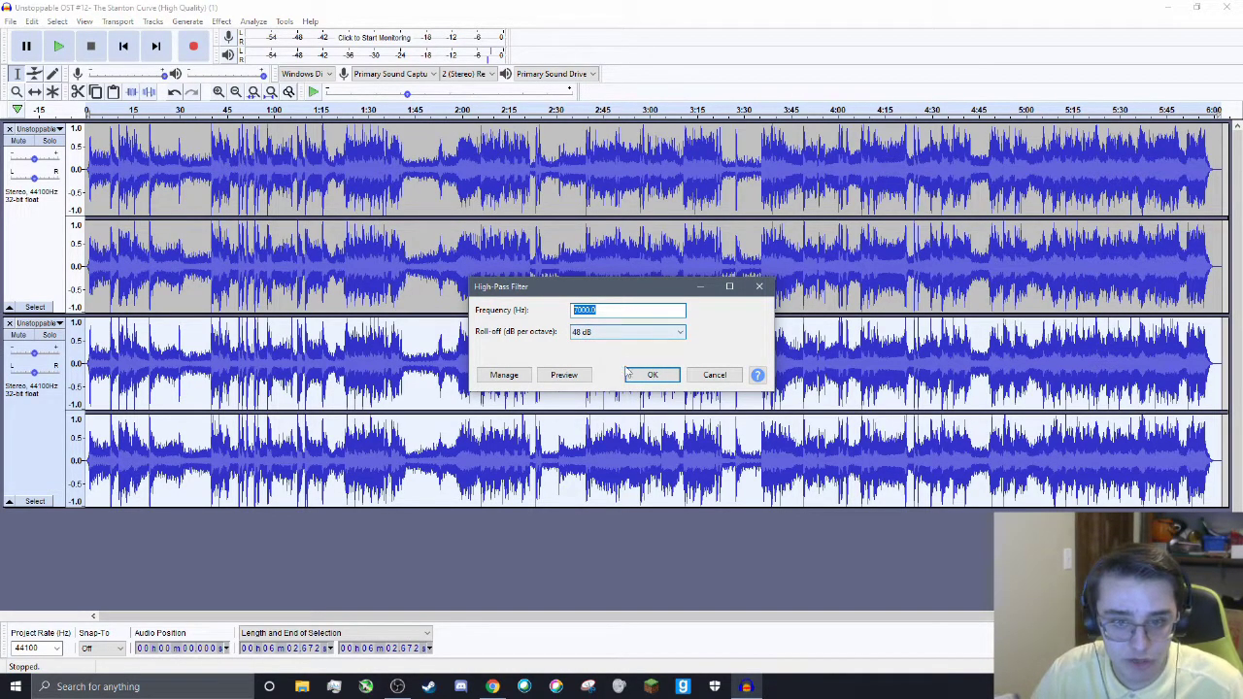
click(645, 377)
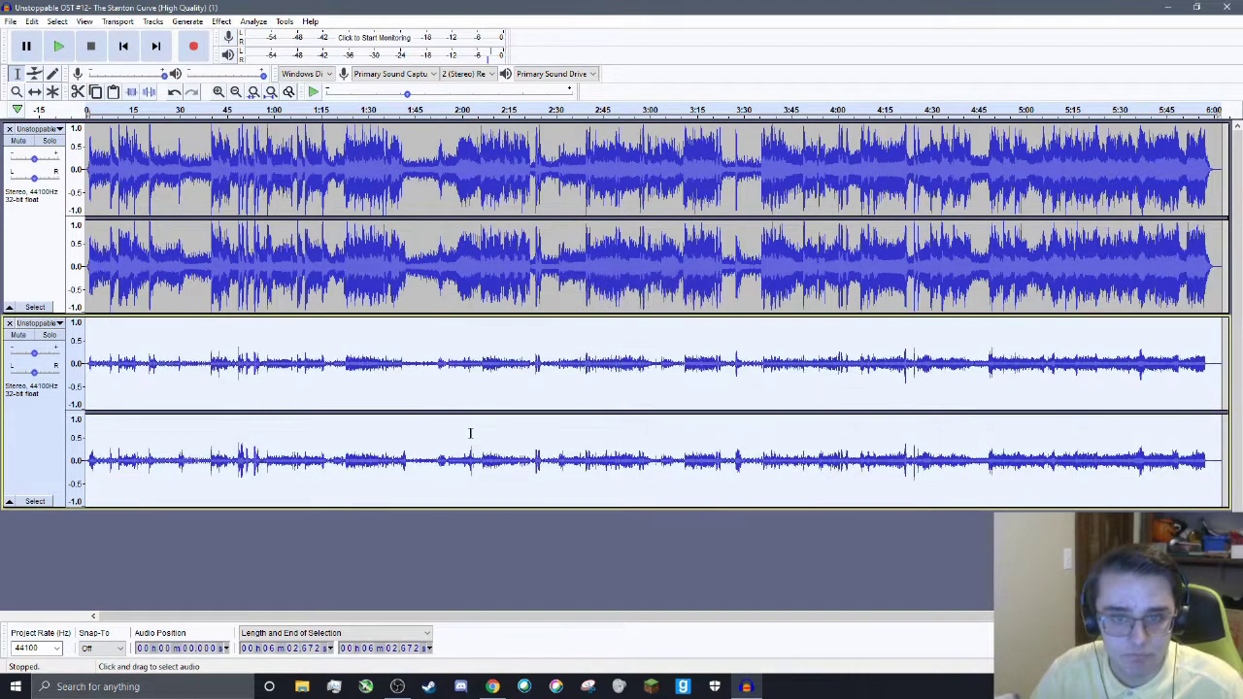
click(92, 373)
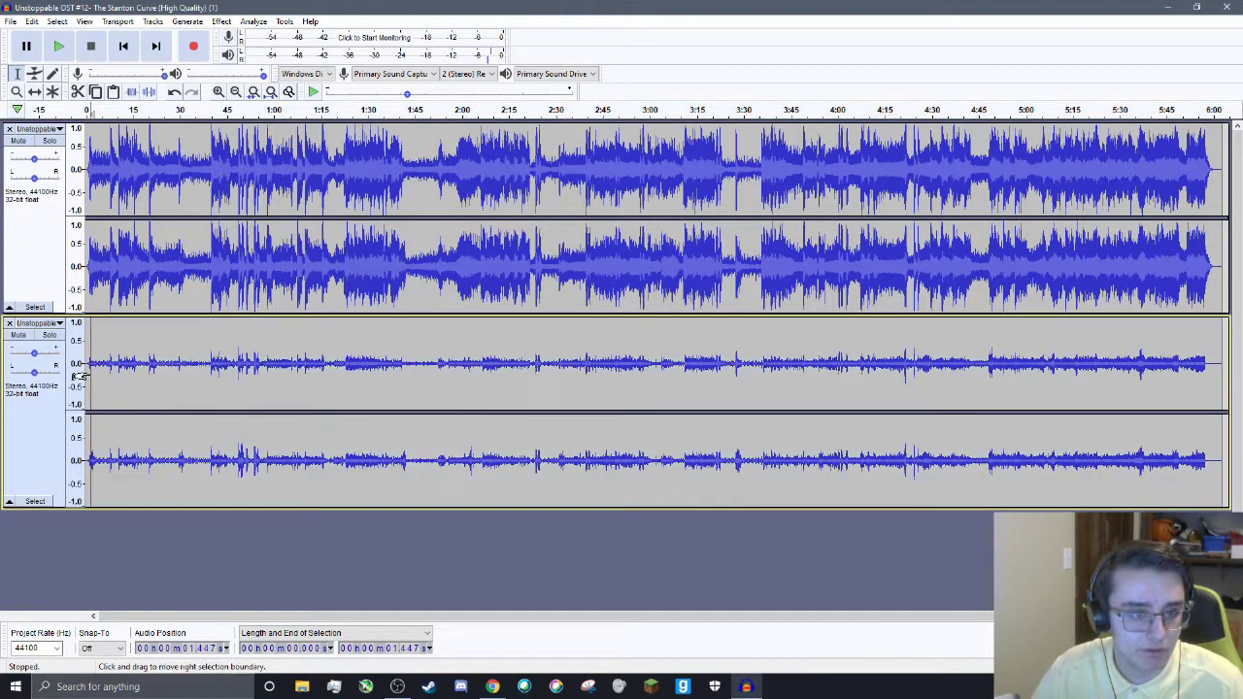
Zoom into the song's opening and select the duplicate track's first 1.15 seconds.
double_click(90, 377)
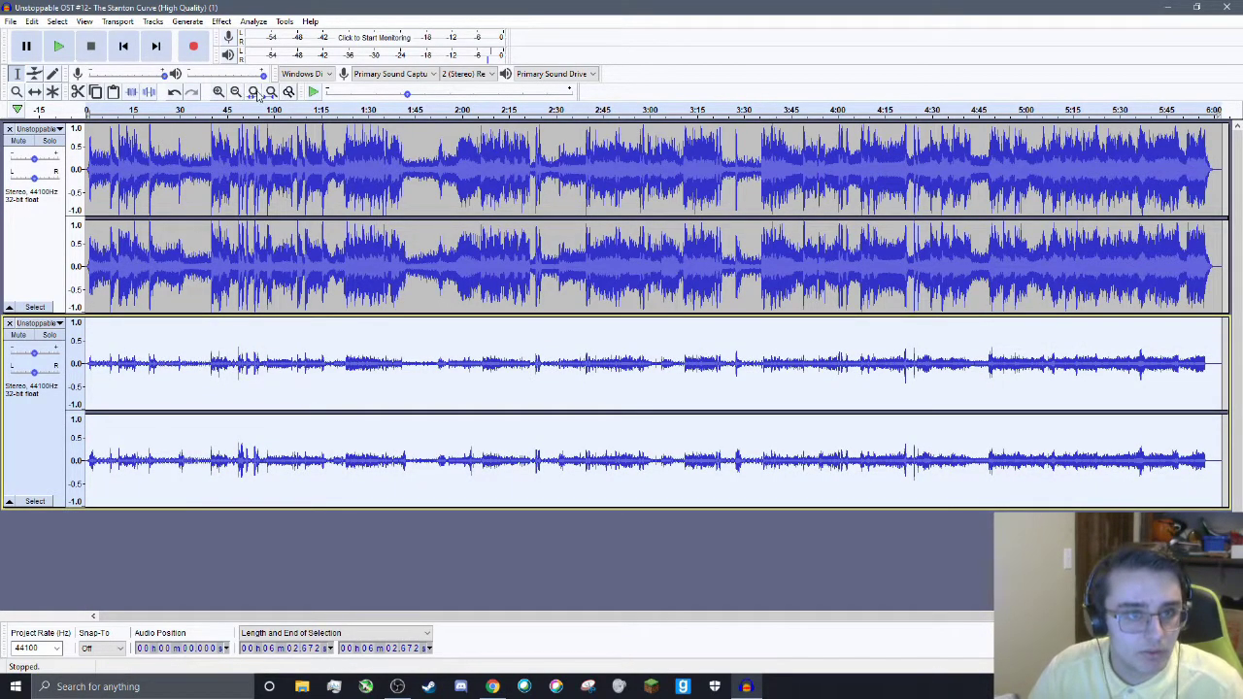
click(218, 92)
click(218, 91)
click(219, 91)
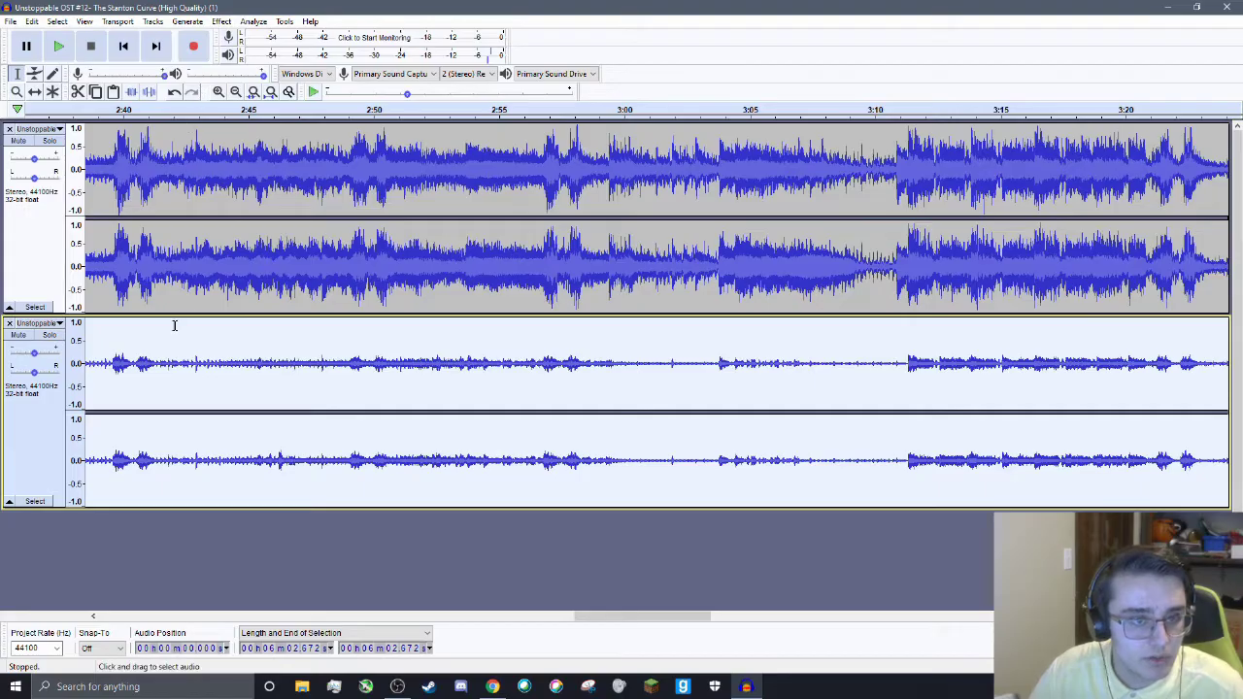
drag(604, 629, 128, 629)
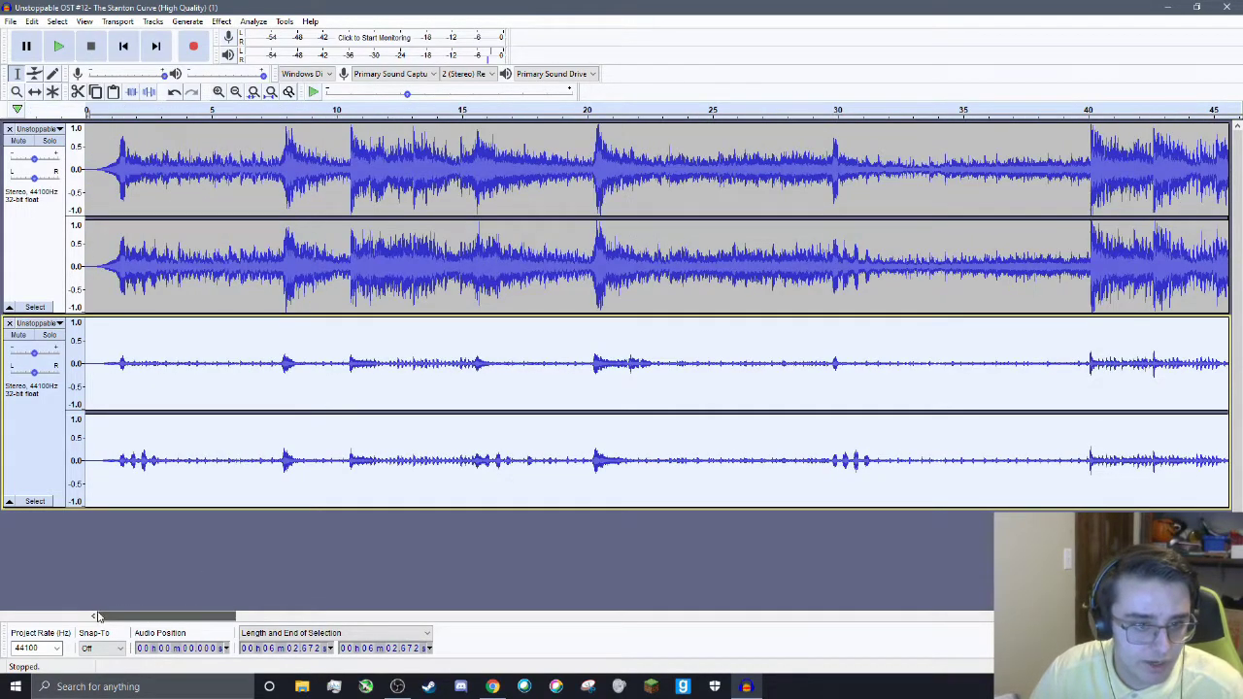
click(218, 91)
click(218, 91)
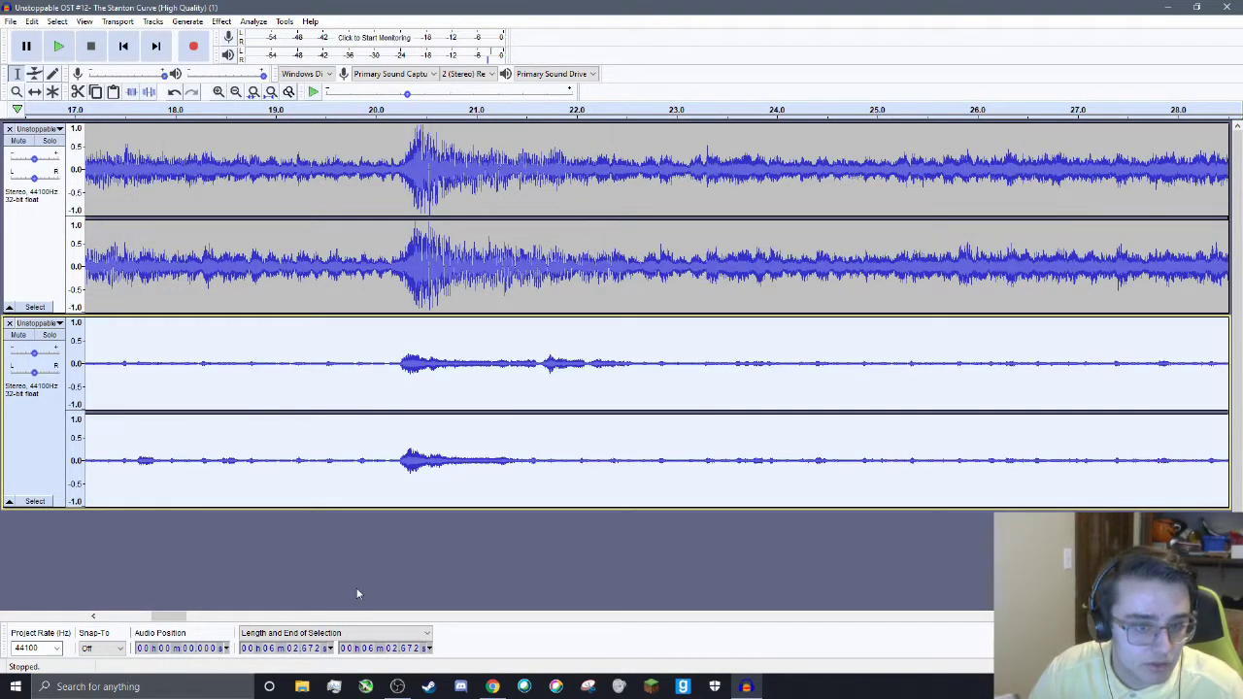
drag(170, 615, 98, 613)
click(193, 393)
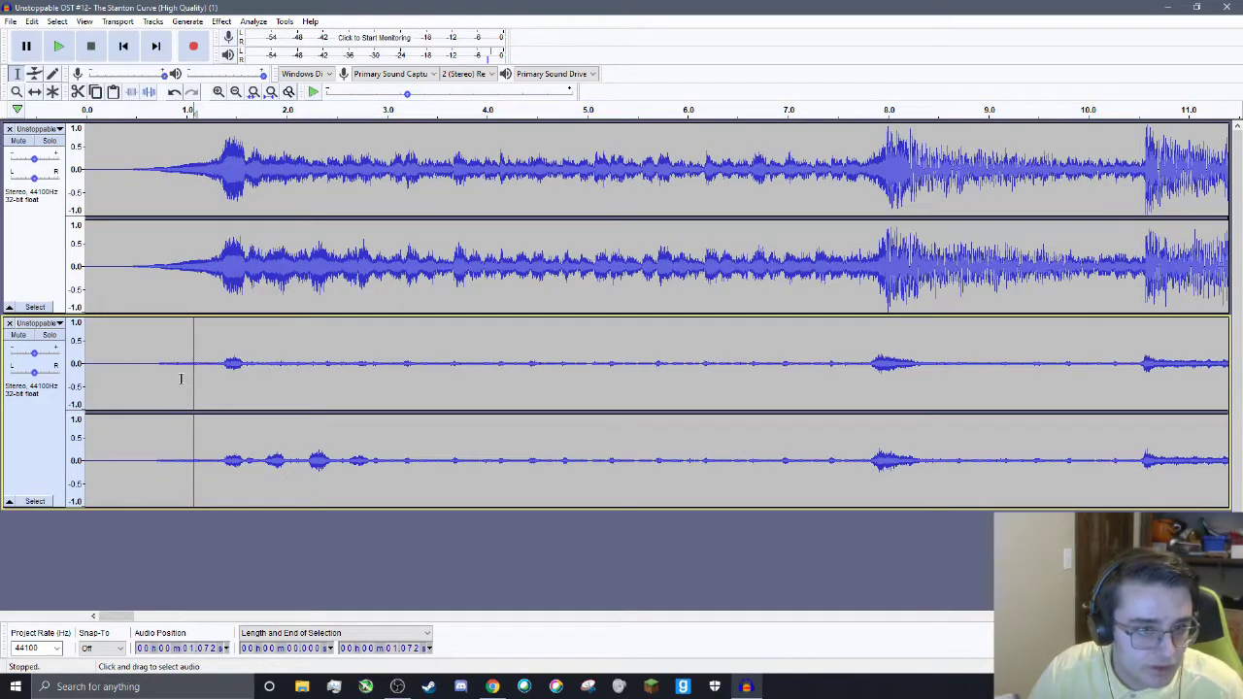
drag(201, 371, 86, 373)
Amplify the selected intro by -50 dB to silence it.
click(222, 21)
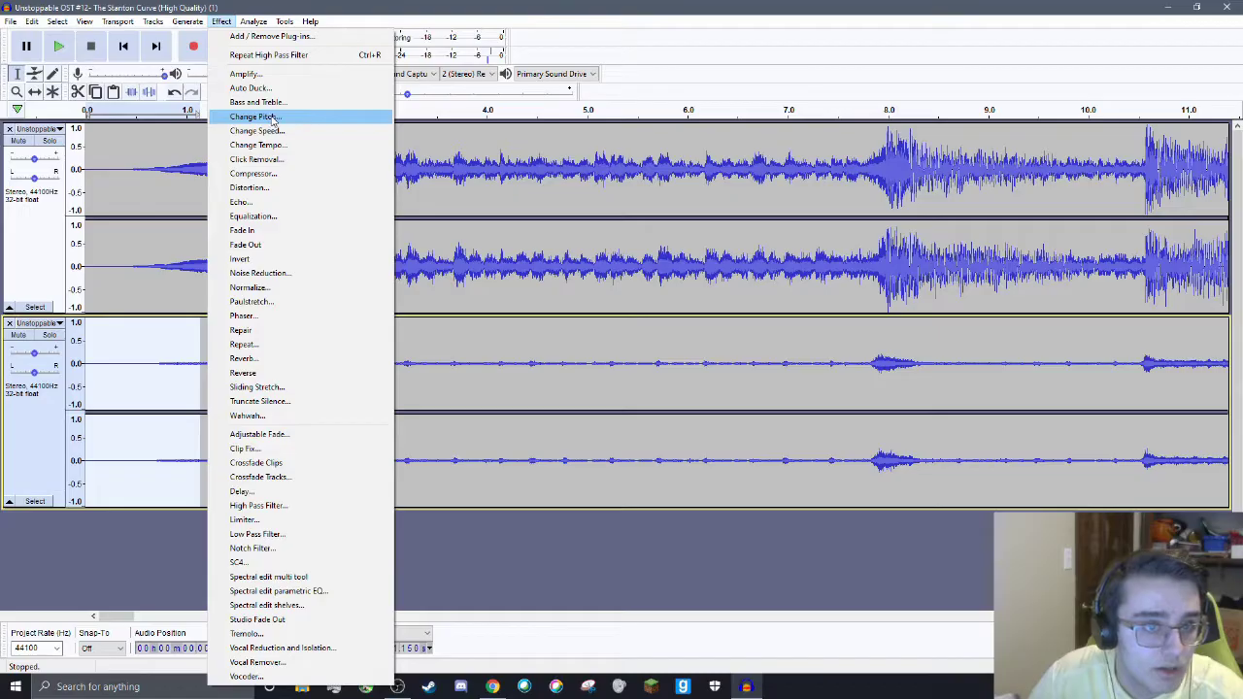
click(263, 74)
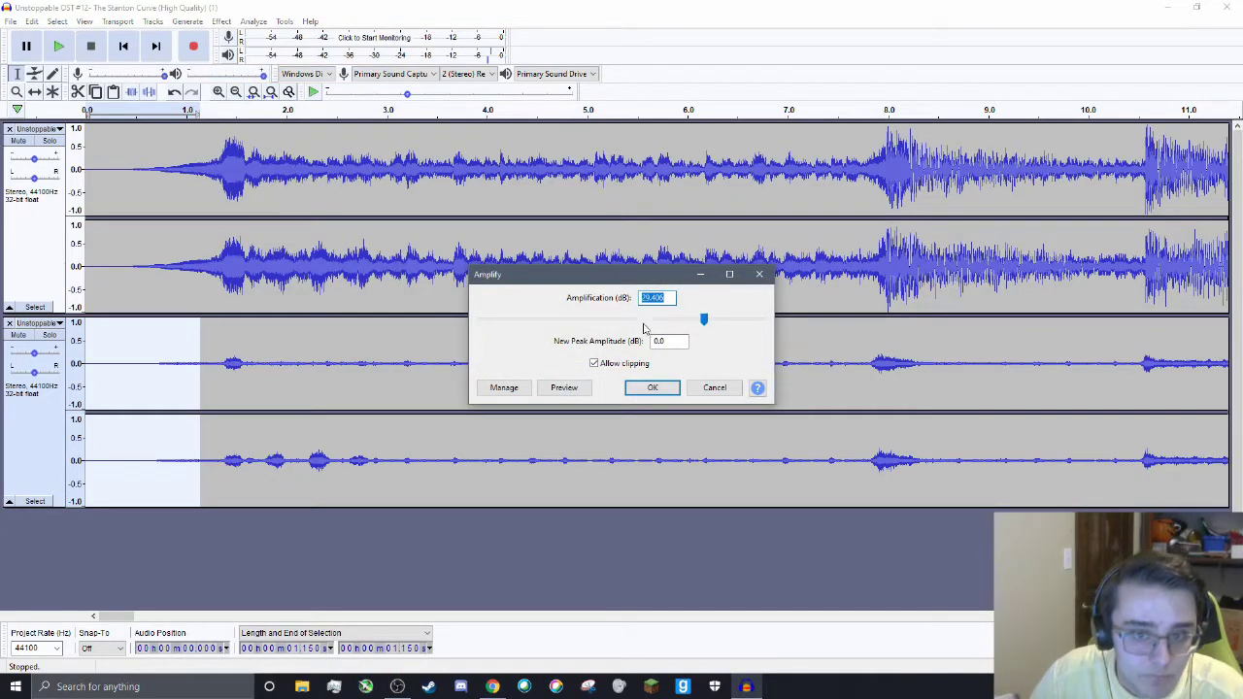
drag(702, 318, 437, 314)
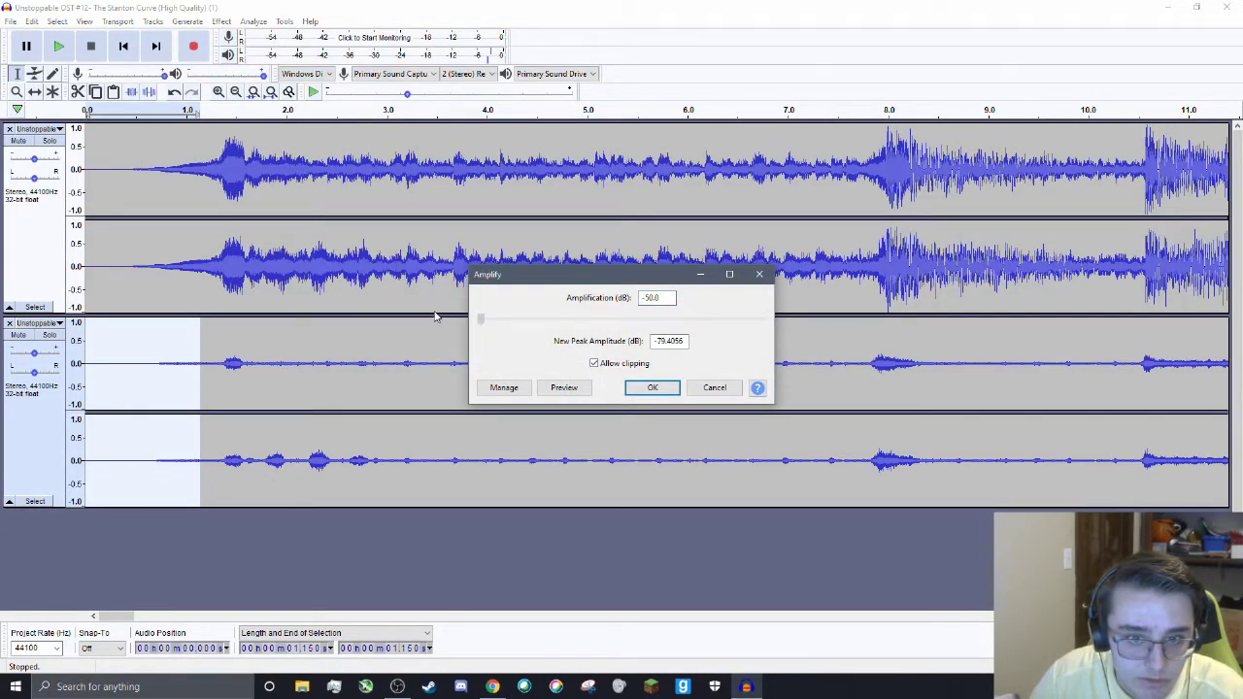
click(652, 388)
mouse_move(201, 379)
mouse_down()
mouse_move(223, 371)
mouse_move(220, 383)
mouse_up()
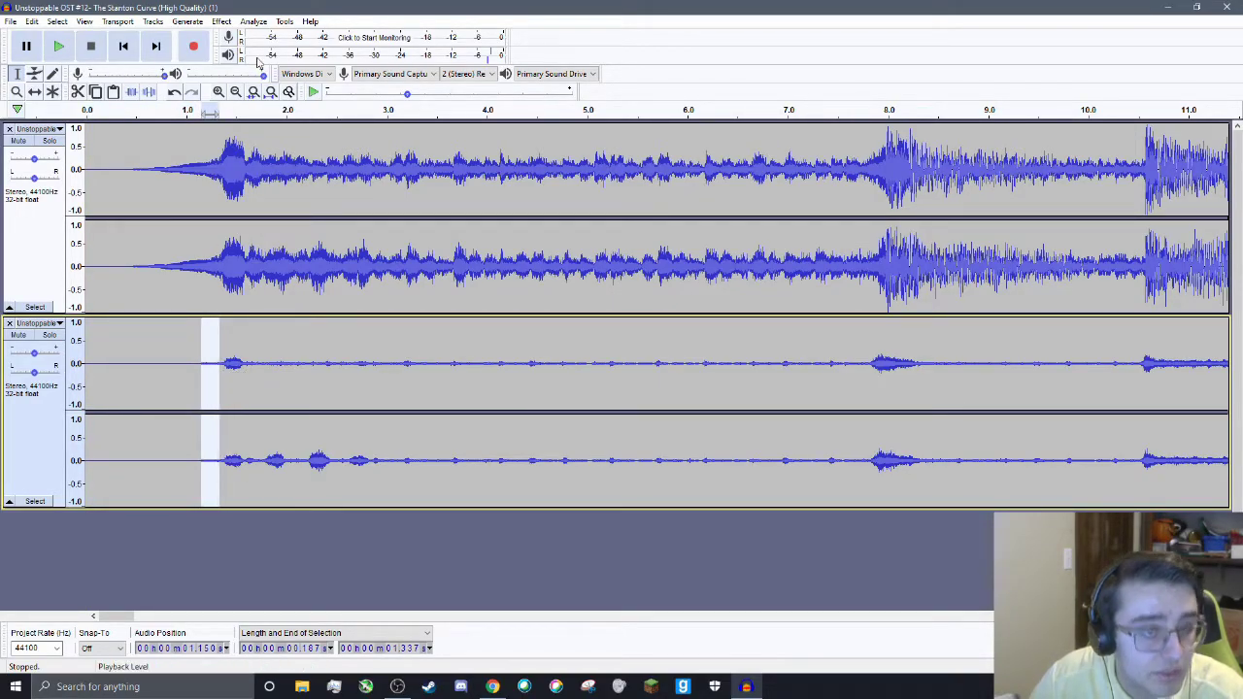
key(Home)
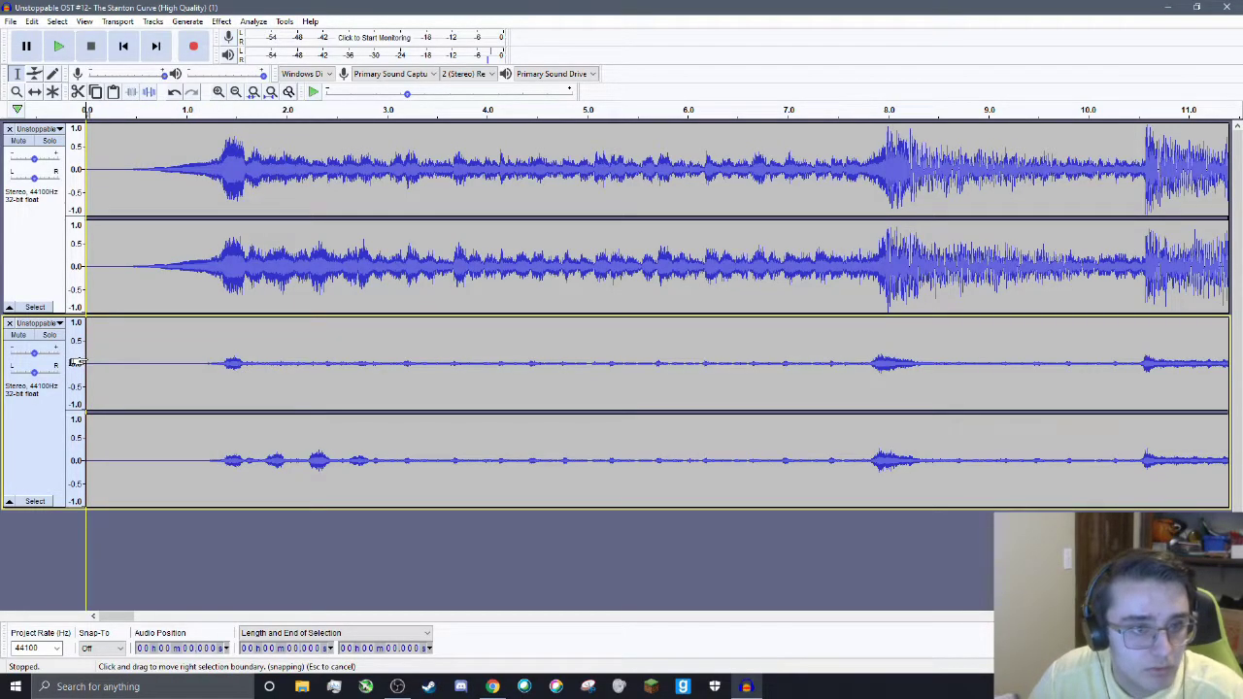
Zoom out to show the whole song and play both layered tracks from the start.
click(235, 92)
click(235, 92)
click(235, 92)
click(235, 92)
click(235, 93)
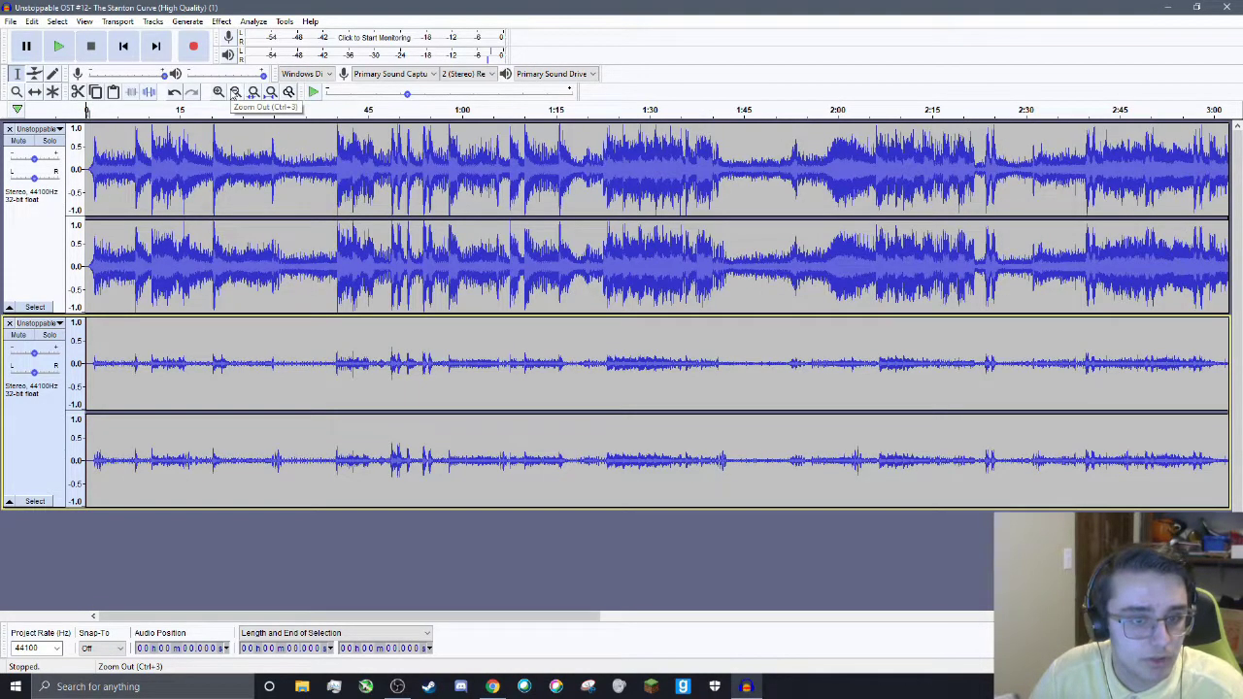
click(235, 93)
click(218, 91)
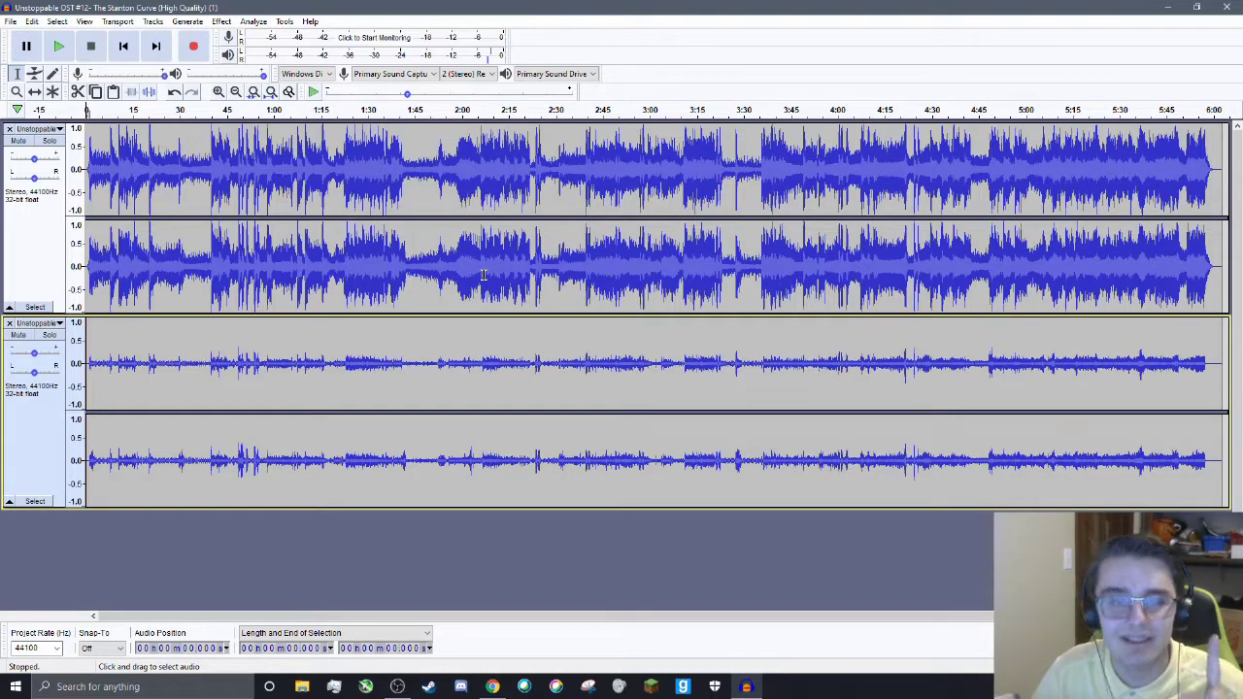
key(space)
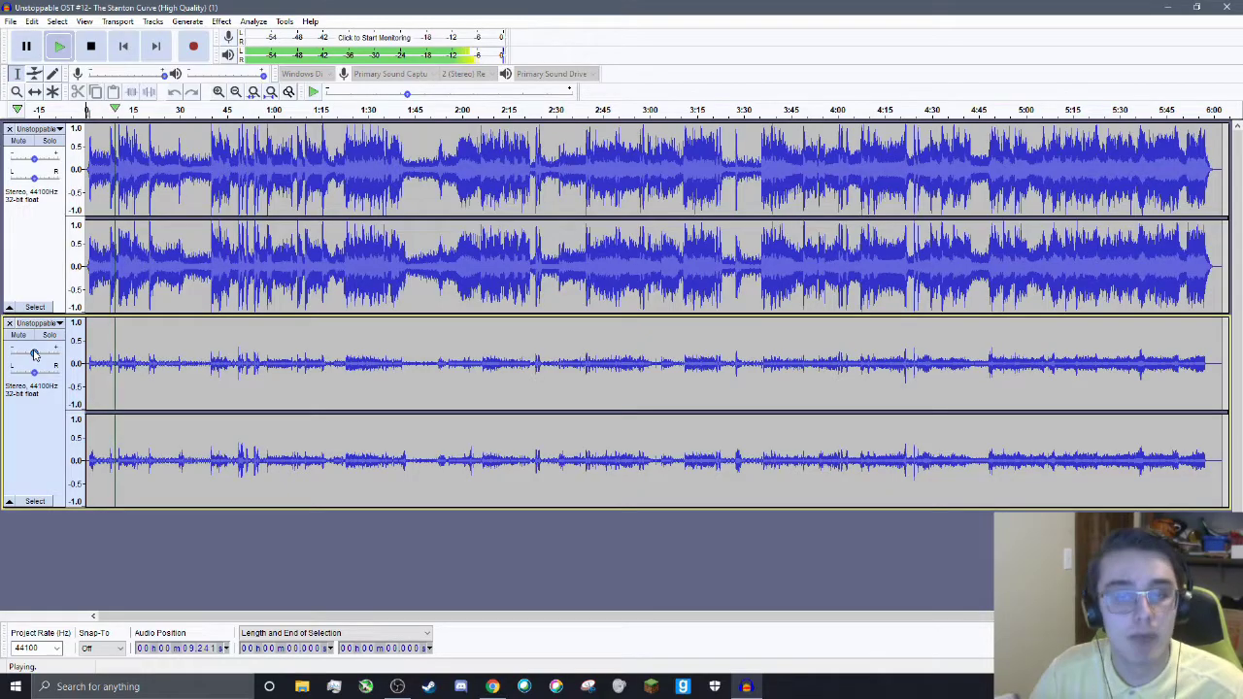
Lower the duplicate track's gain to -2 dB, preview the mix, then stop playback.
key(space)
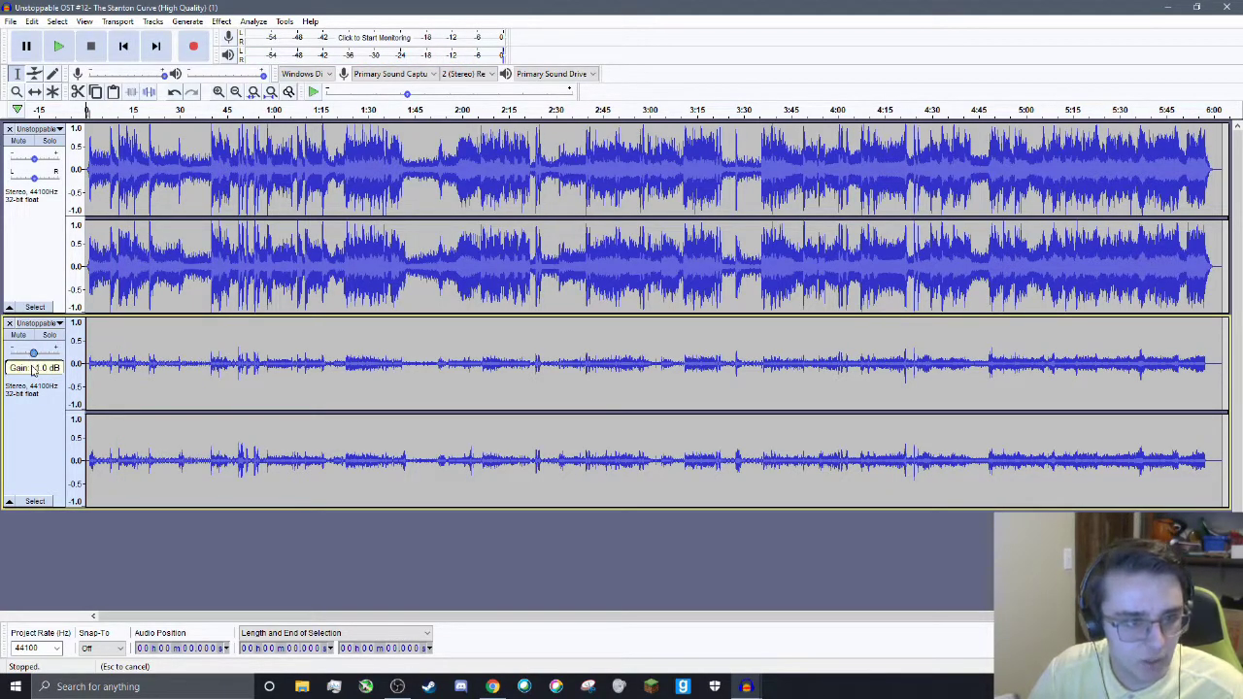
drag(34, 356, 32, 359)
key(space)
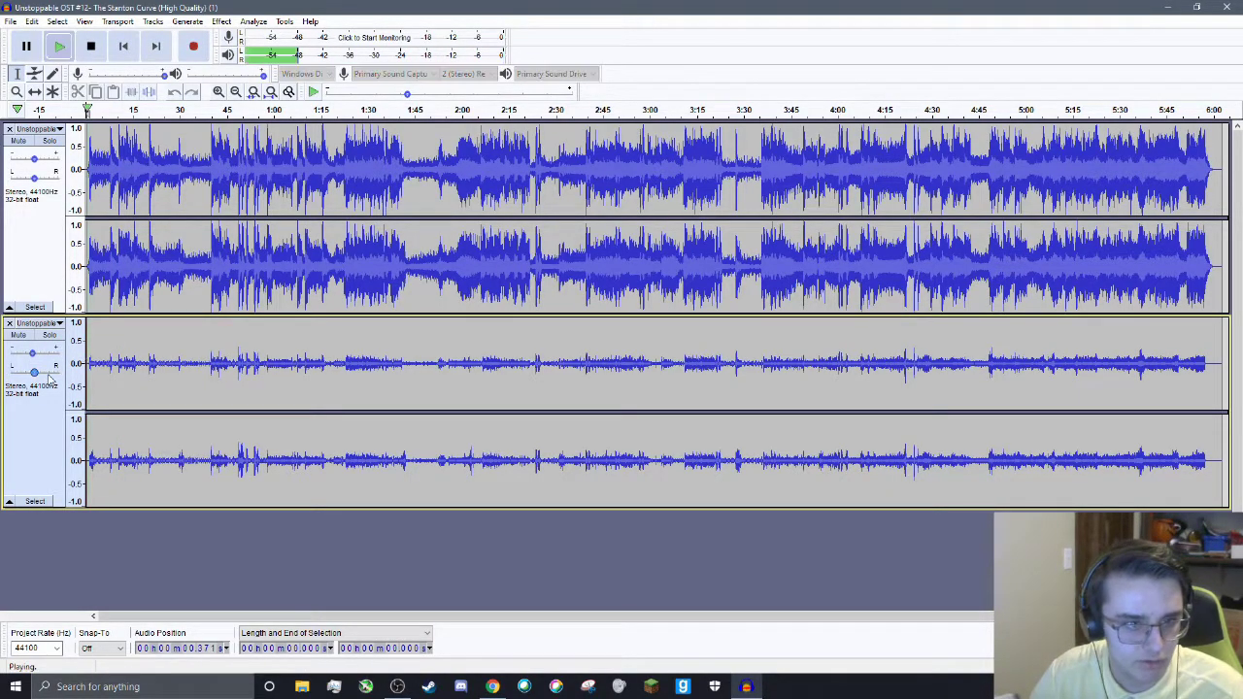
drag(38, 352, 33, 360)
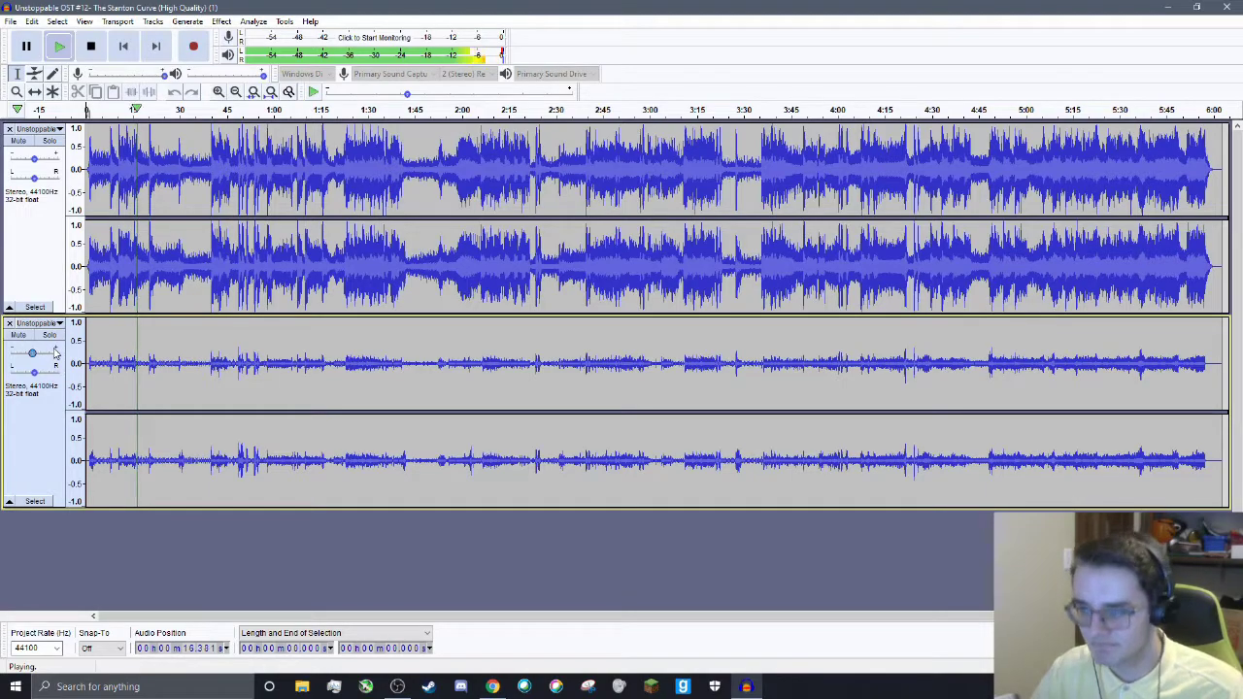
key(space)
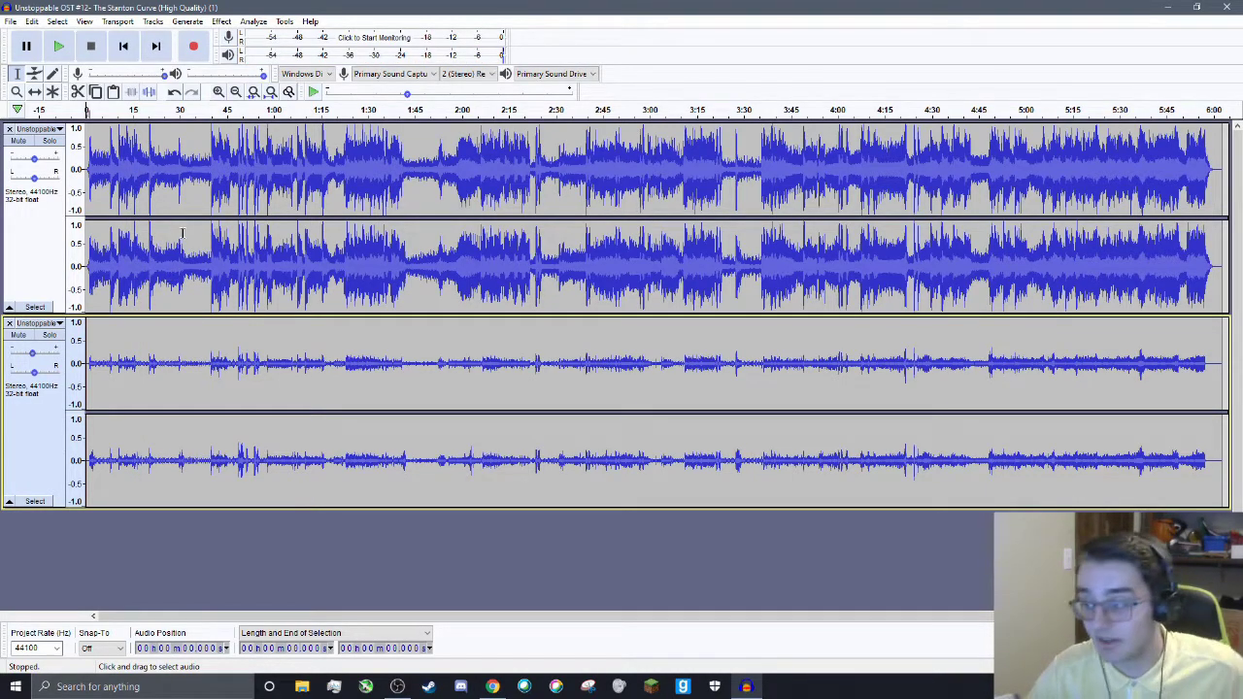